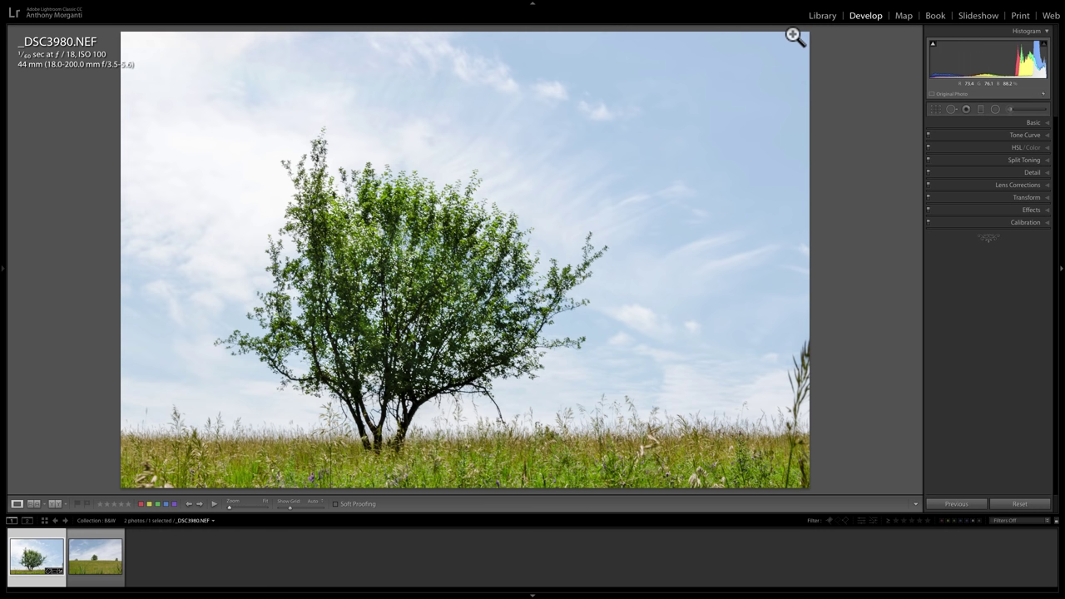
{"action": "left_click", "coordinate": [1032, 123]}
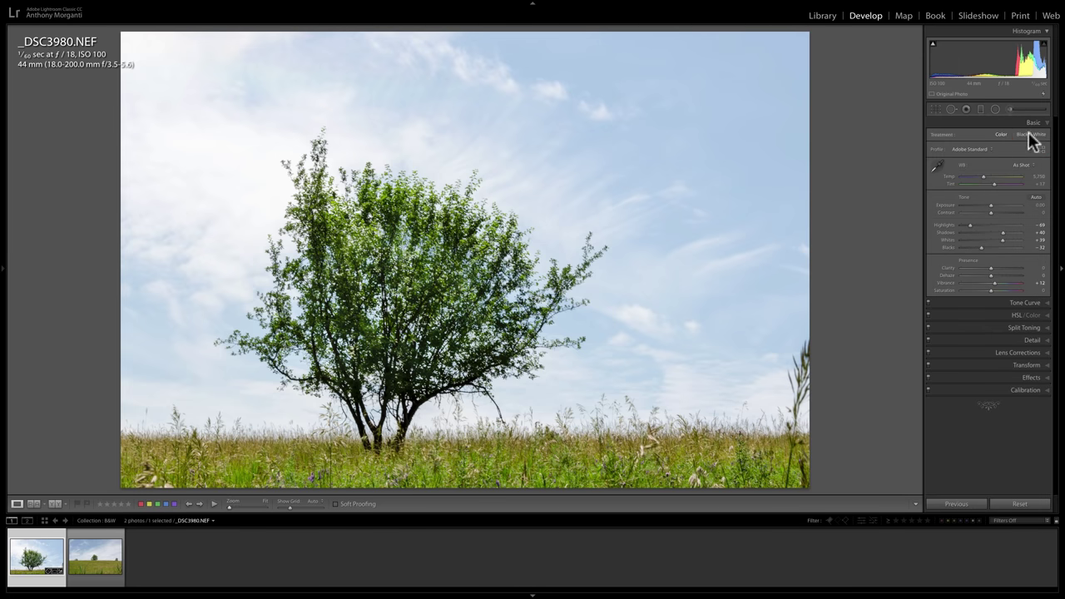
{"action": "left_click", "coordinate": [1032, 123]}
{"action": "left_click", "coordinate": [1031, 135]}
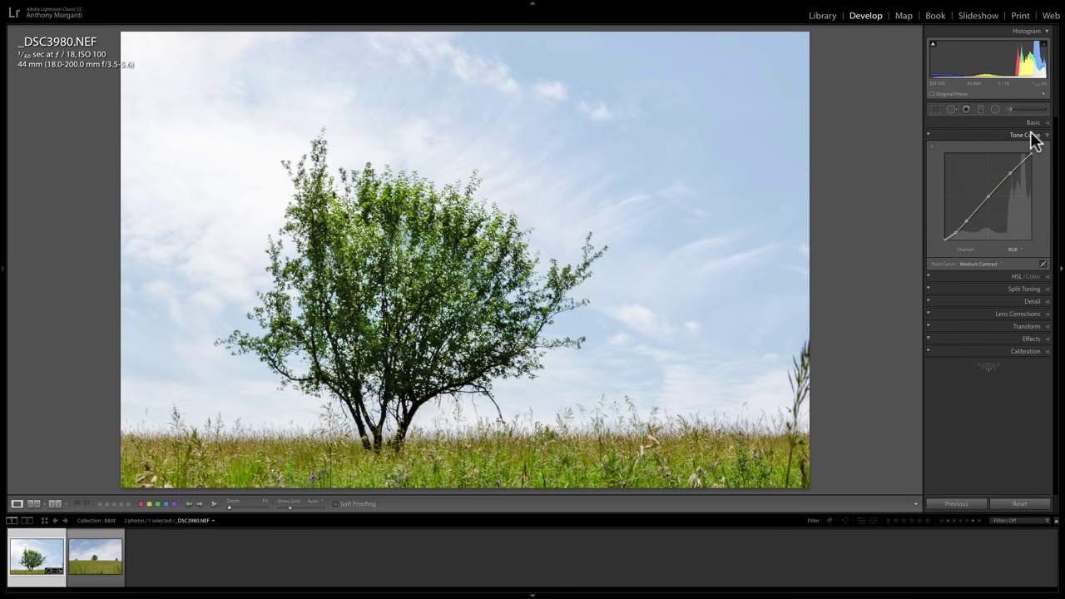
{"action": "left_click", "coordinate": [1032, 135]}
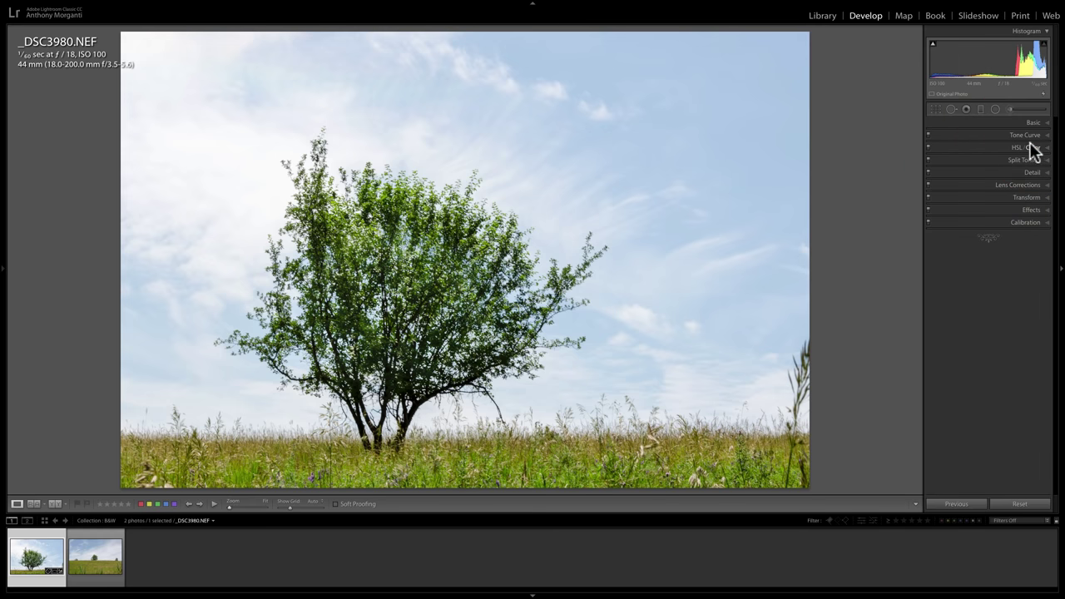
{"action": "left_click", "coordinate": [1046, 148]}
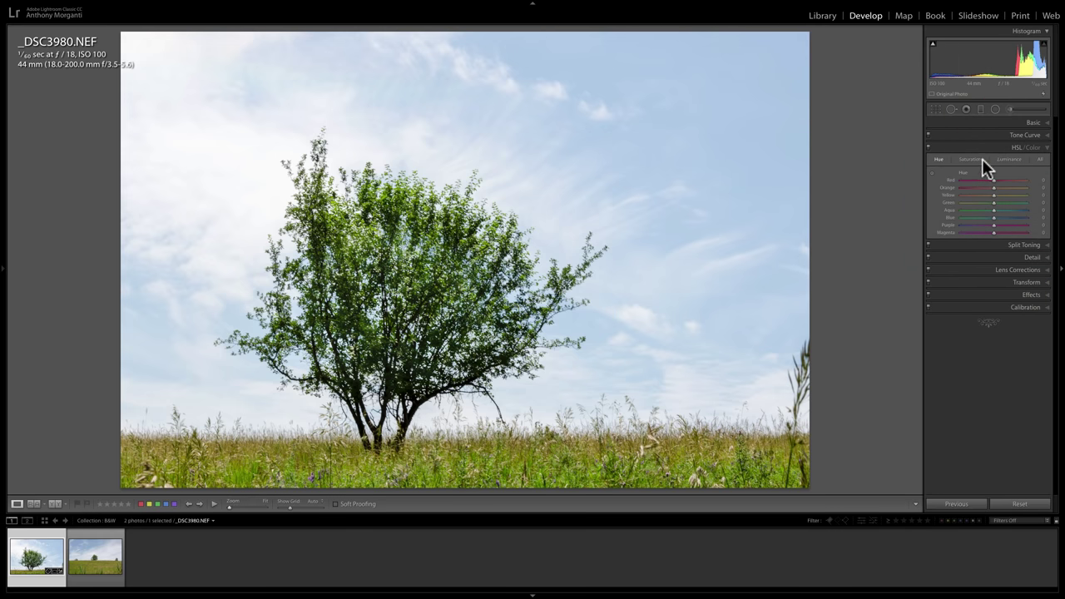
{"action": "left_click", "coordinate": [972, 159]}
{"action": "left_click", "coordinate": [1010, 159]}
{"action": "left_click", "coordinate": [939, 159]}
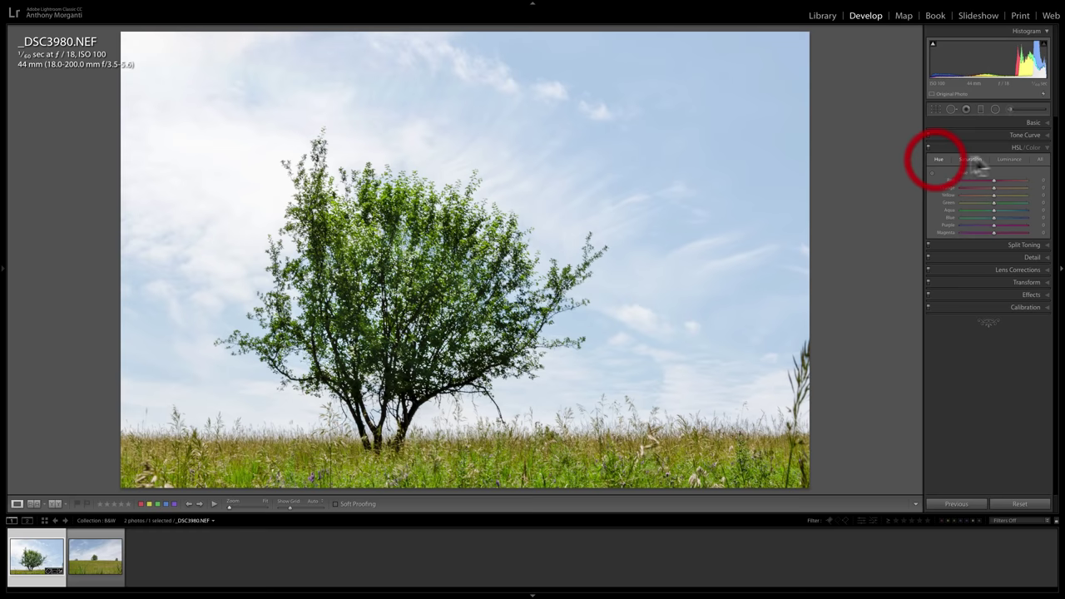
{"action": "left_click", "coordinate": [1047, 148]}
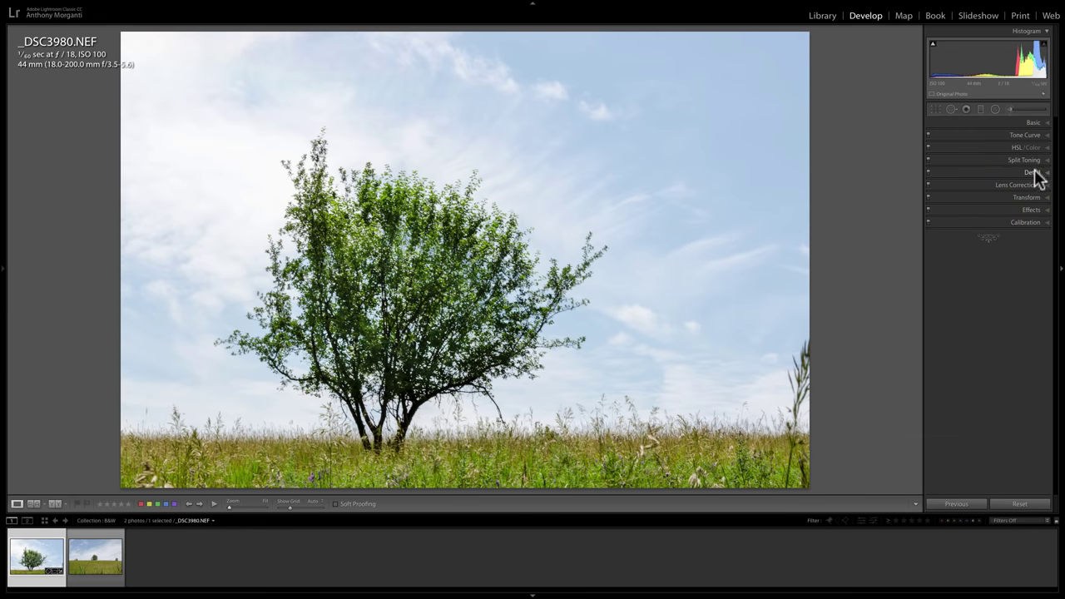
{"action": "left_click", "coordinate": [1033, 174]}
{"action": "left_click", "coordinate": [1036, 175]}
{"action": "left_click", "coordinate": [1032, 186]}
{"action": "left_click", "coordinate": [1032, 186]}
- Convert _DSC3980.NEF to black and white after a quick comparison with the colour version
{"action": "key", "text": "v"}
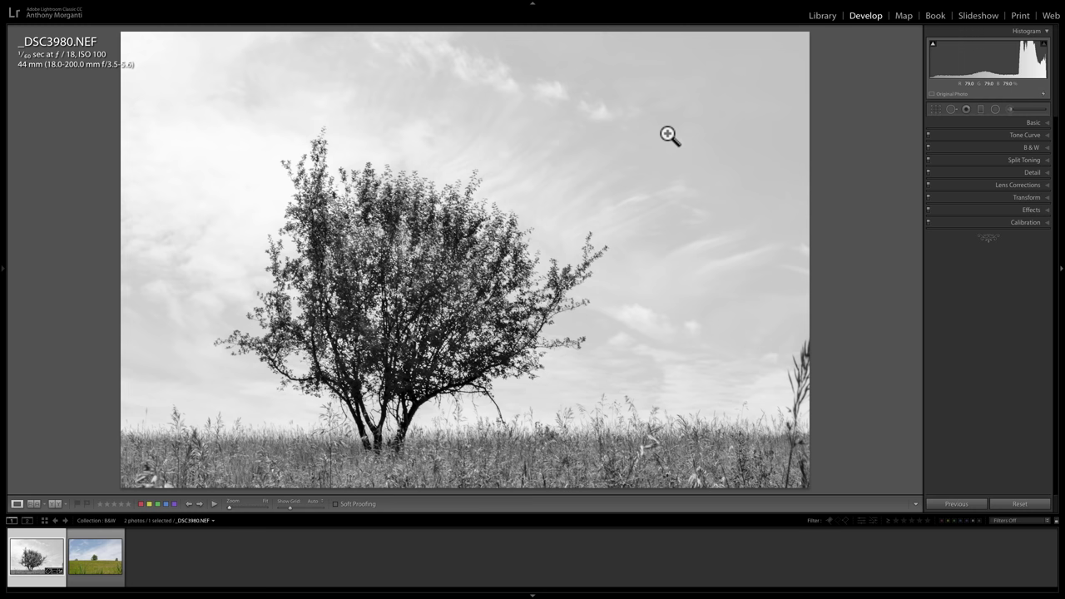
{"action": "key", "text": "v"}
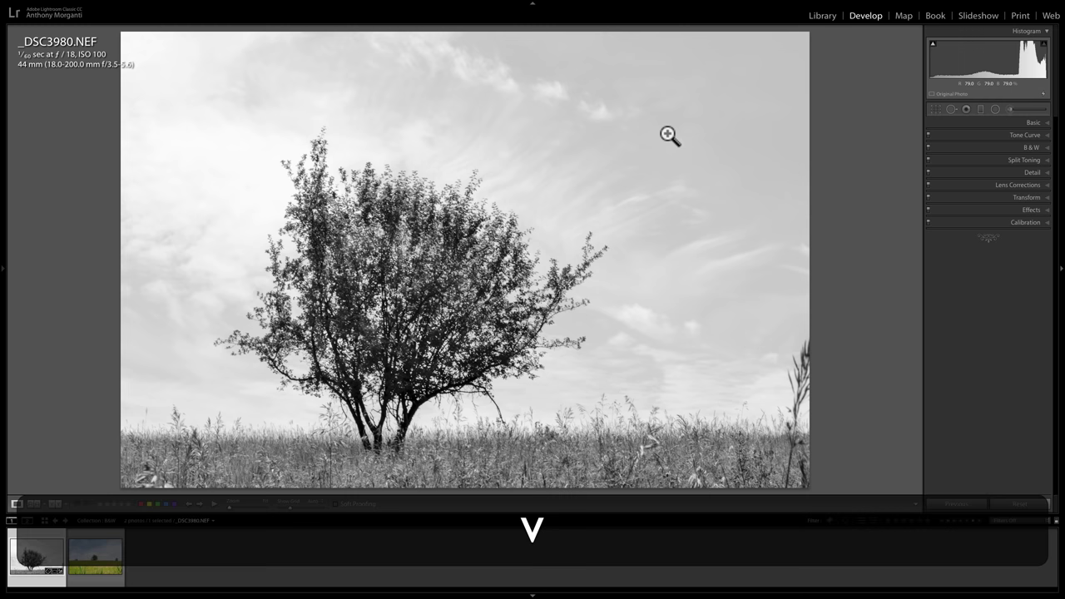
{"action": "key", "text": "v"}
{"action": "key", "text": "v"}
{"action": "key", "text": "v"}
{"action": "key", "text": "v"}
{"action": "key", "text": "v"}
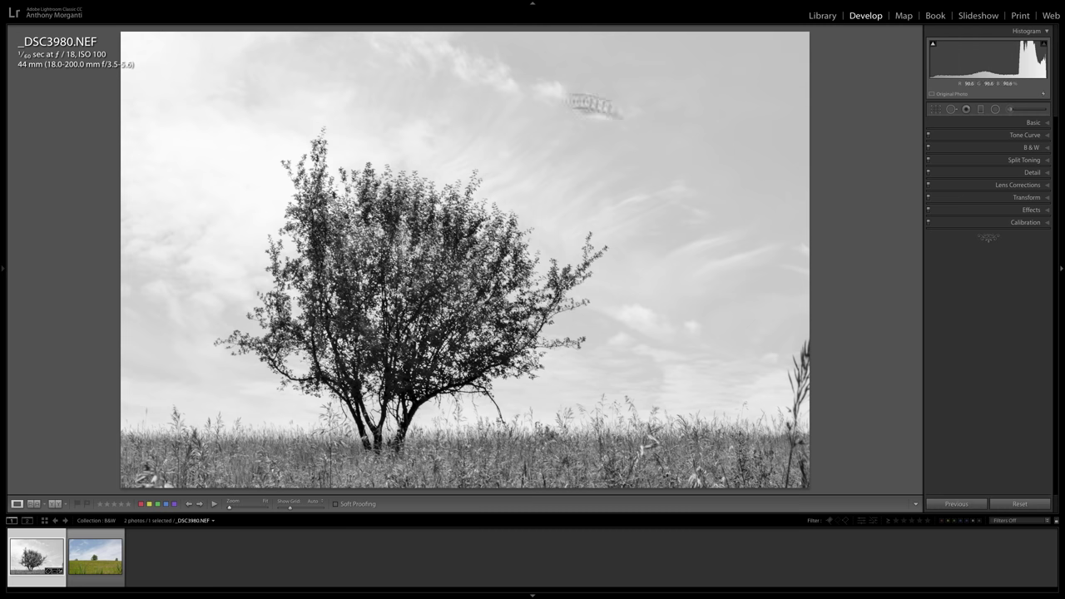
- In the B&W mix, set Blue to -64, Yellow to +27 and Green to -34 to darken the sky
{"action": "left_click", "coordinate": [1048, 148]}
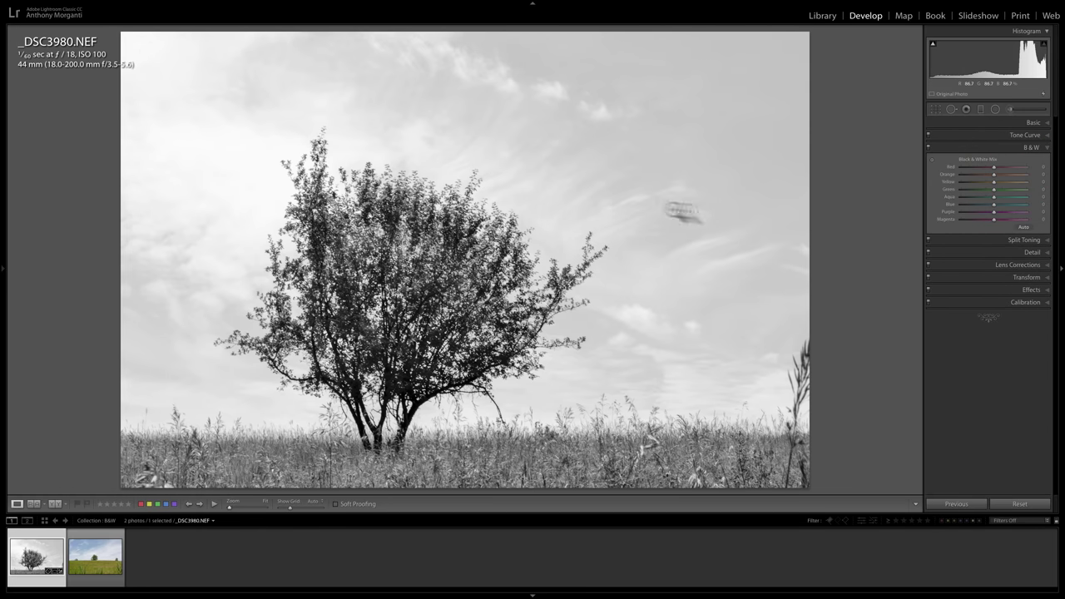
{"action": "left_click_drag", "start_coordinate": [992, 202], "coordinate": [971, 204]}
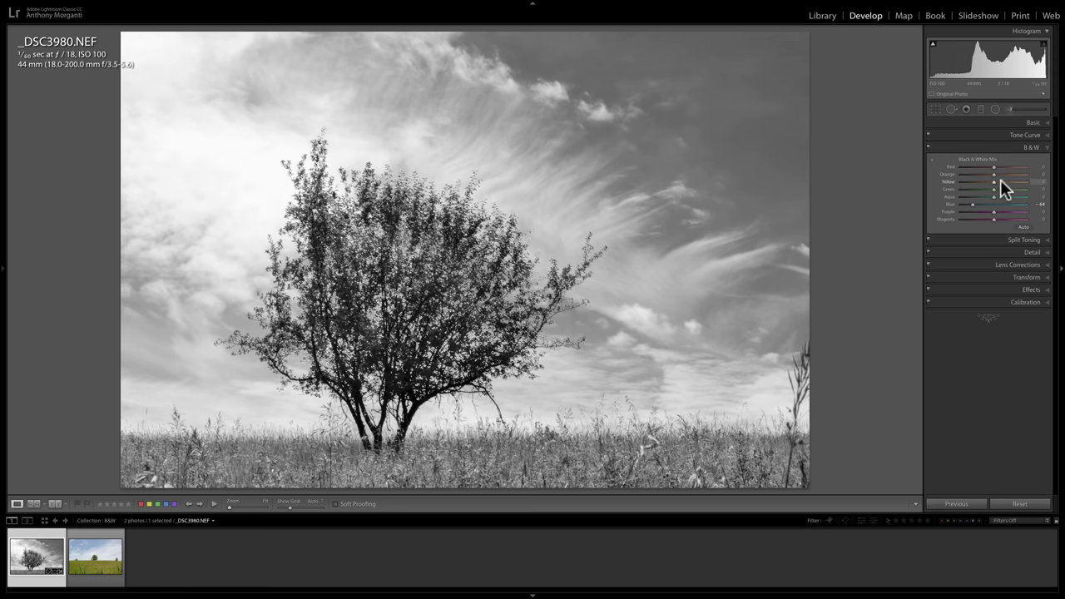
{"action": "left_click_drag", "start_coordinate": [993, 179], "coordinate": [982, 189]}
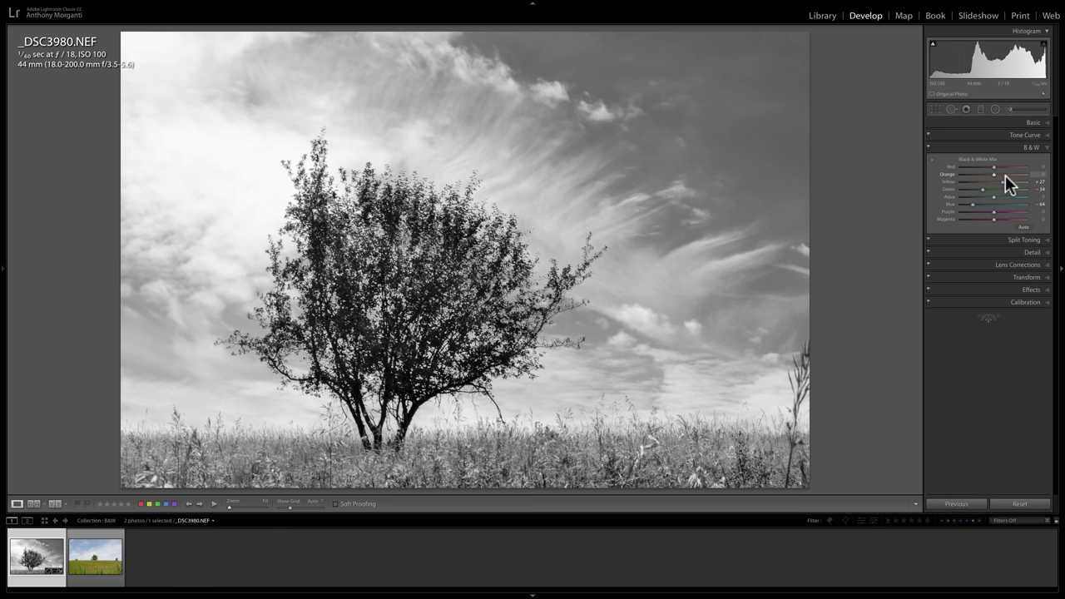
- Switch the photo back to colour and look through the HSL Saturation, Luminance and Hue adjustments
{"action": "key", "text": "v"}
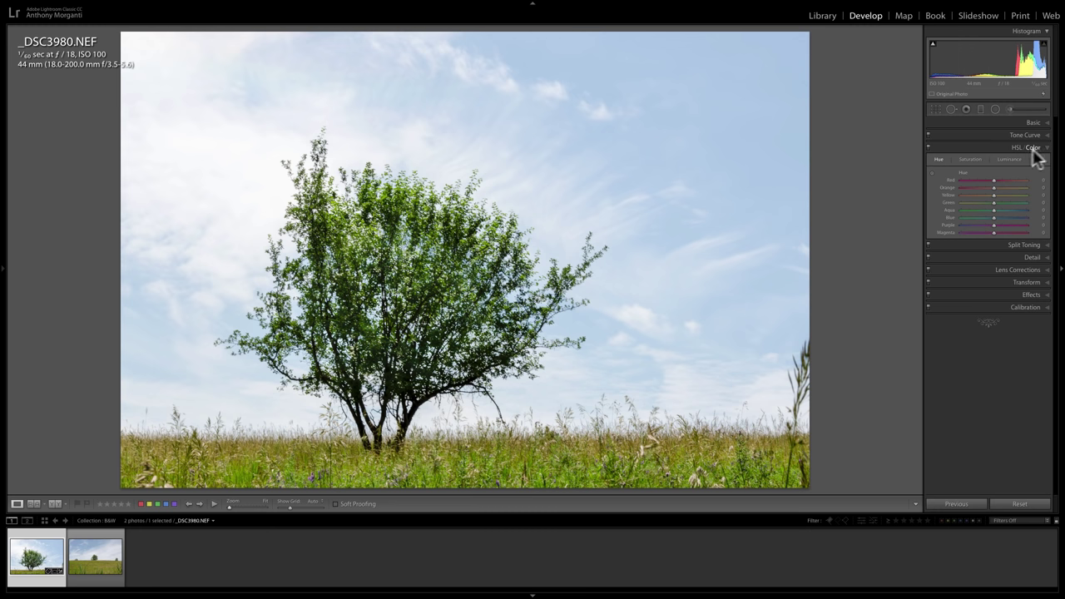
{"action": "left_click", "coordinate": [969, 160]}
{"action": "left_click", "coordinate": [1015, 159]}
{"action": "left_click", "coordinate": [970, 160]}
{"action": "left_click", "coordinate": [937, 160]}
- Return to black and white and remix to Yellow +28, Green -38, Blue -66
{"action": "key", "text": "v"}
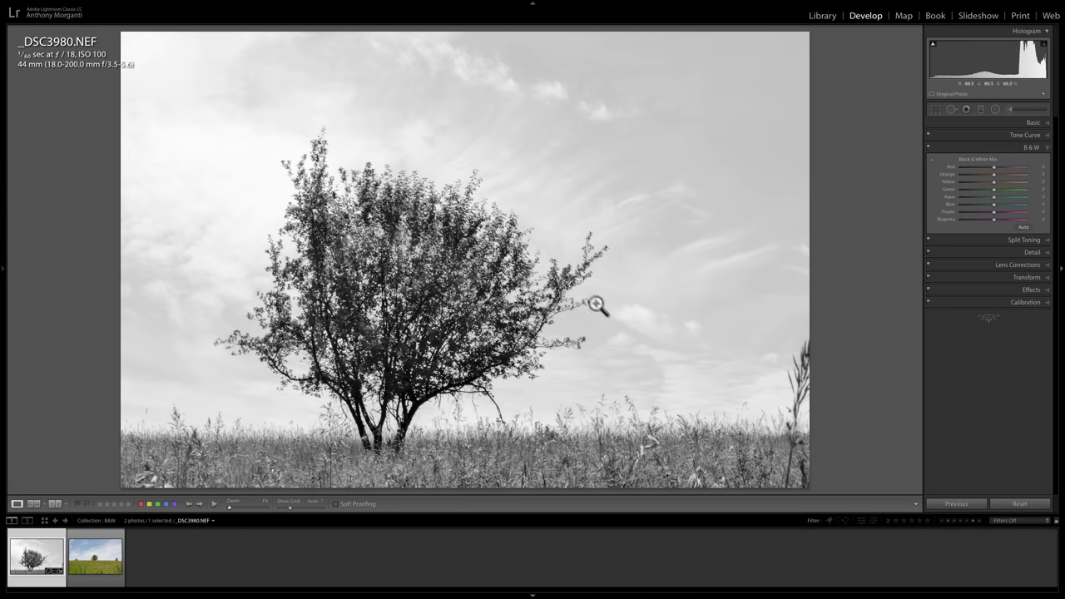
{"action": "left_click", "coordinate": [994, 182]}
{"action": "left_click_drag", "start_coordinate": [995, 179], "coordinate": [971, 204]}
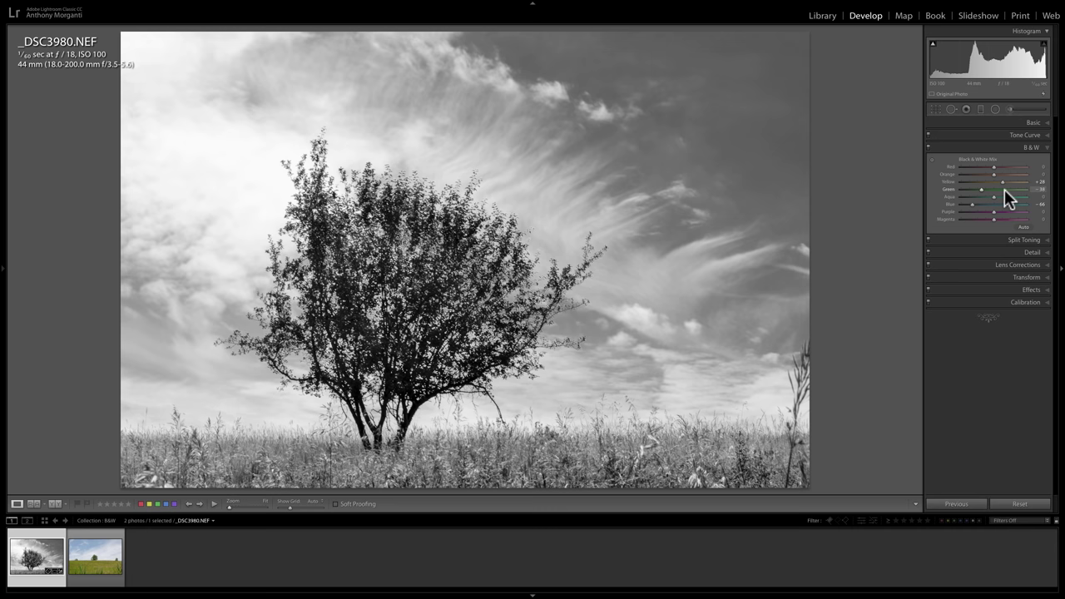
- On _DSC4000.NEF, enable Remove Chromatic Aberration and lens profile corrections
{"action": "left_click", "coordinate": [96, 556]}
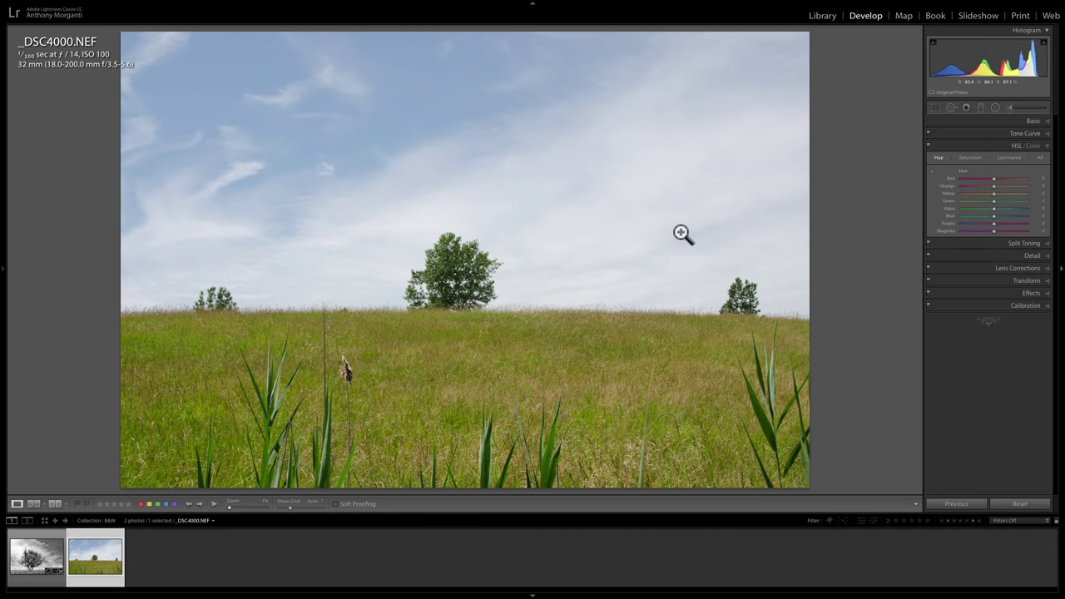
{"action": "left_click", "coordinate": [1047, 148]}
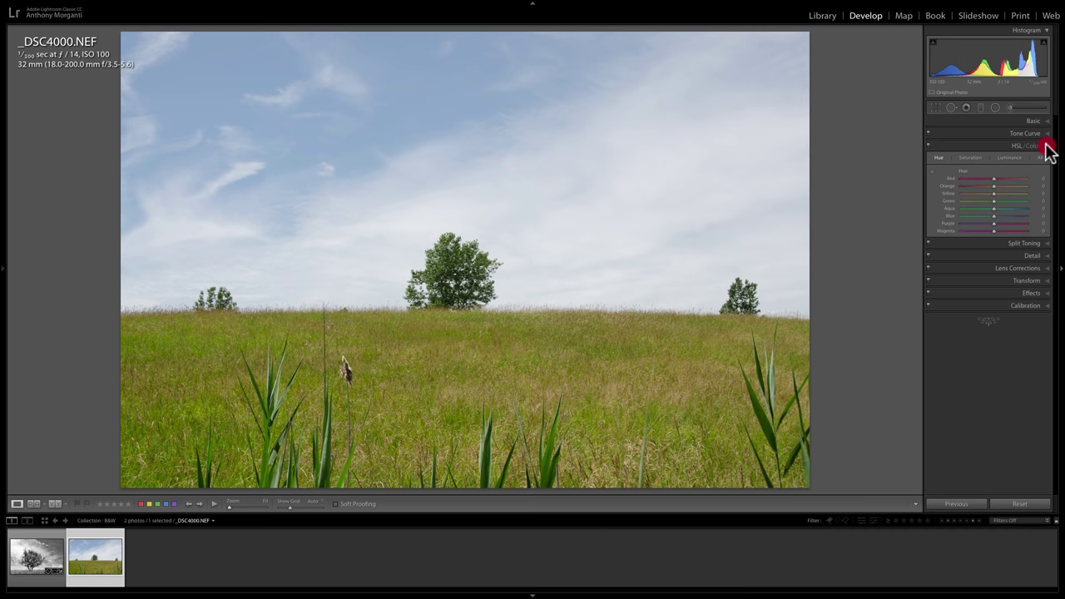
{"action": "left_click", "coordinate": [1030, 183]}
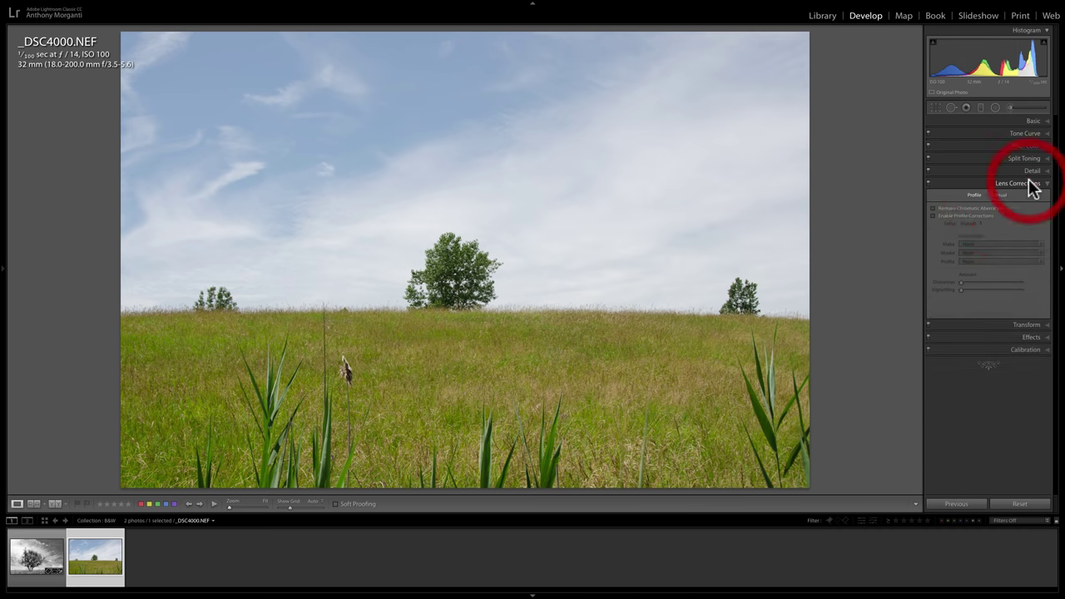
{"action": "left_click", "coordinate": [929, 208]}
{"action": "left_click", "coordinate": [931, 216]}
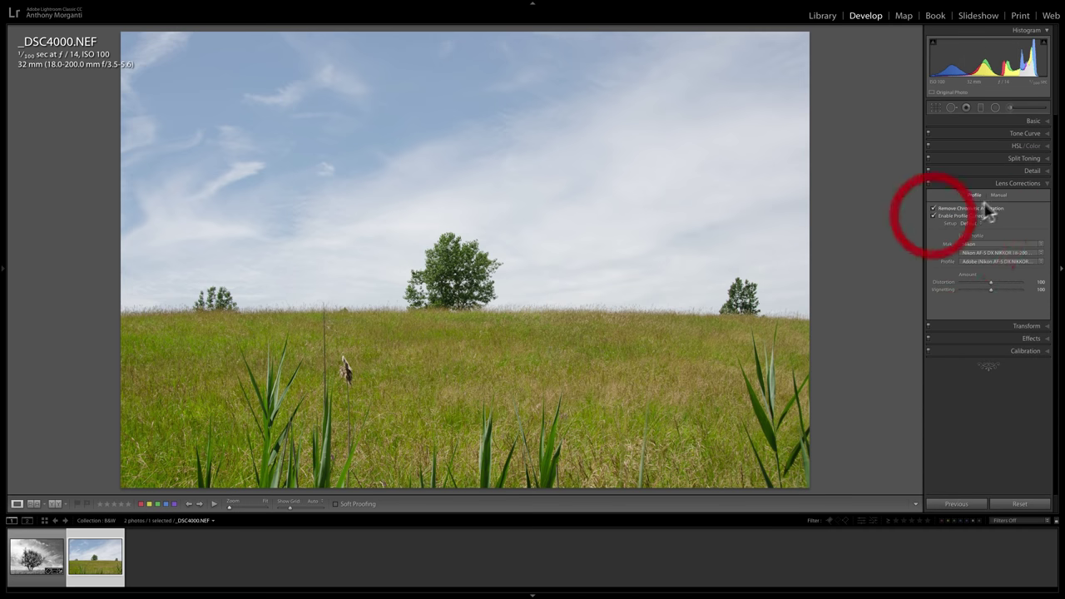
{"action": "left_click", "coordinate": [1015, 184]}
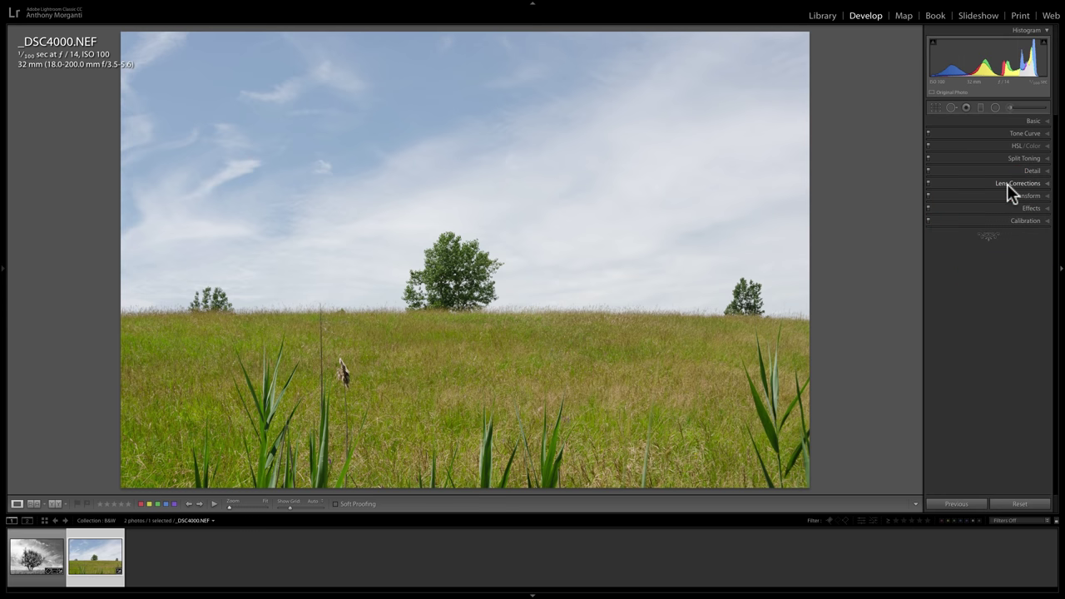
- Create a virtual copy of _DSC4000.NEF and return to the colour original
{"action": "right_click", "coordinate": [528, 164]}
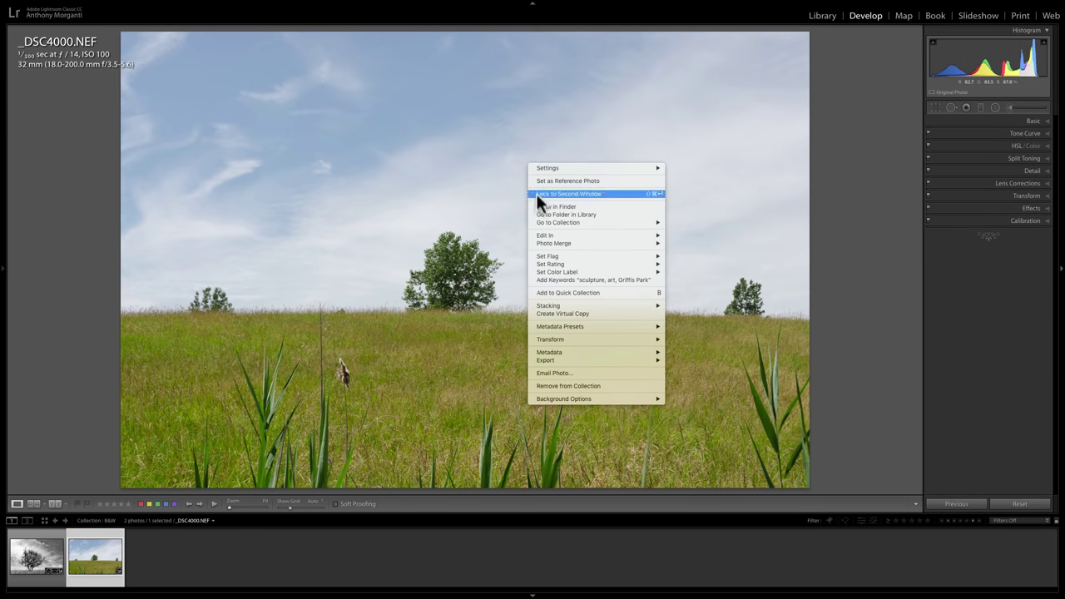
{"action": "left_click", "coordinate": [553, 313]}
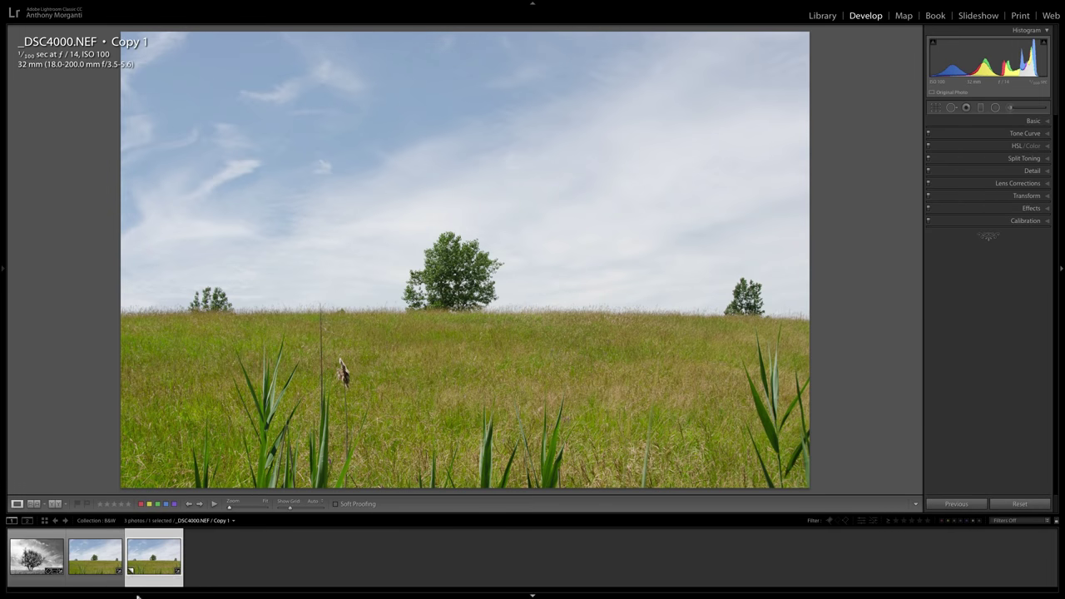
{"action": "left_click", "coordinate": [95, 556]}
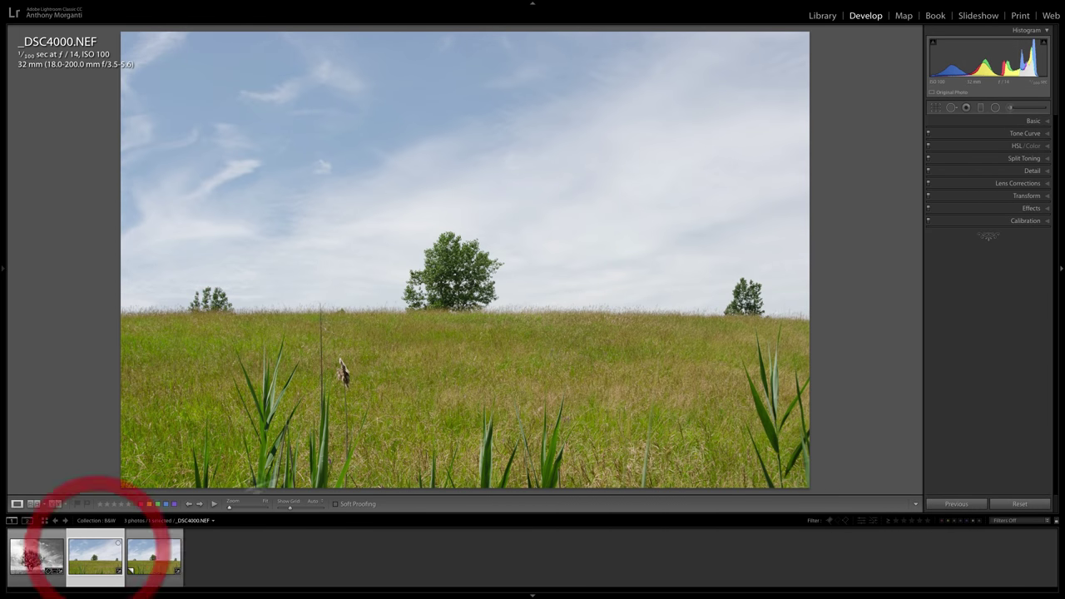
- Set Highlights to -86 and Shadows to +44, and auto-set Whites (+27) and Blacks (-33)
{"action": "left_click", "coordinate": [1036, 120]}
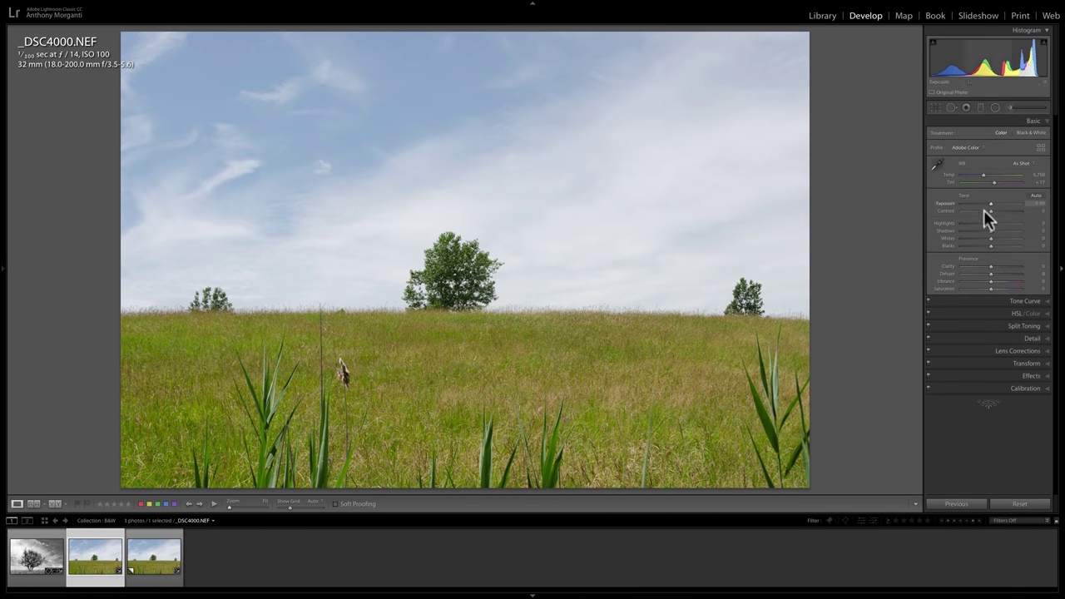
{"action": "left_click_drag", "start_coordinate": [991, 222], "coordinate": [963, 225]}
{"action": "left_click_drag", "start_coordinate": [990, 230], "coordinate": [999, 266]}
{"action": "double_click", "coordinate": [990, 238], "text": "shift"}
{"action": "double_click", "coordinate": [991, 246], "text": "shift"}
- Apply the Strong Contrast point curve to the colour original
{"action": "left_click", "coordinate": [1013, 302]}
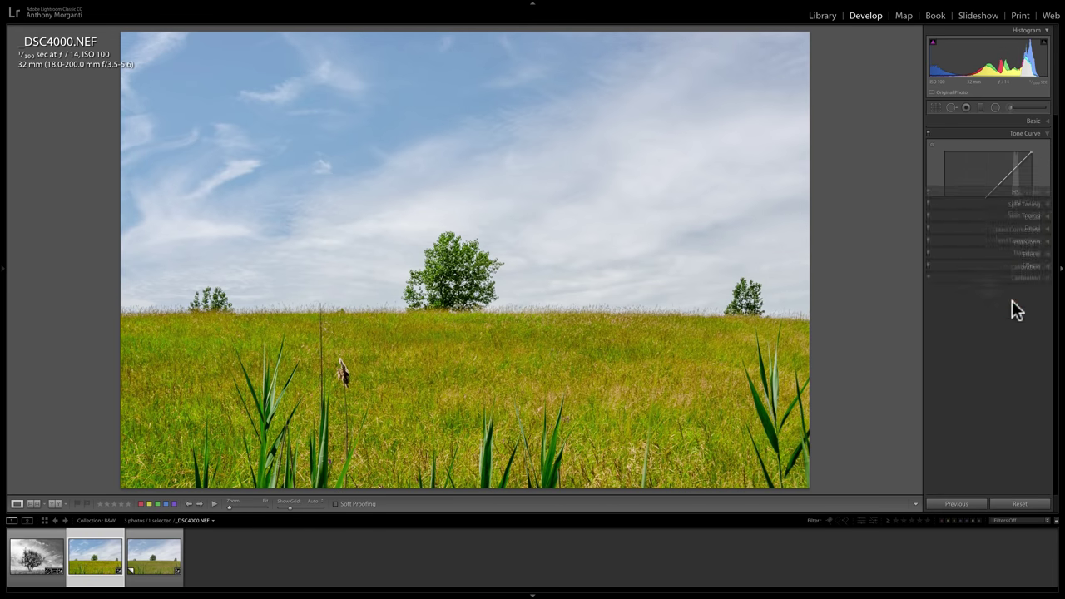
{"action": "left_click", "coordinate": [976, 262]}
{"action": "left_click", "coordinate": [975, 266]}
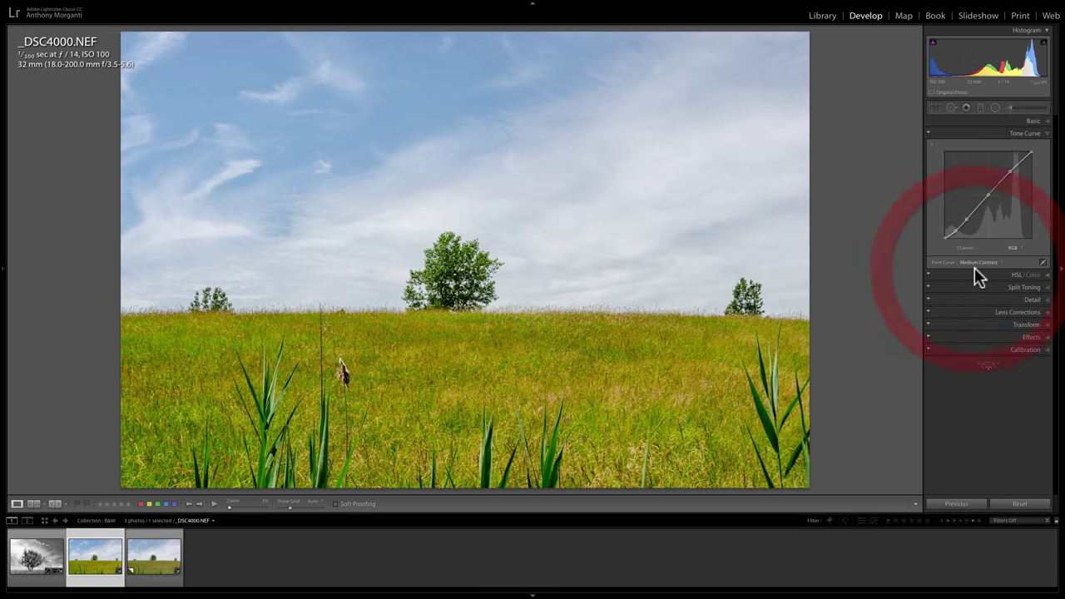
{"action": "left_click", "coordinate": [975, 264]}
{"action": "left_click", "coordinate": [978, 267]}
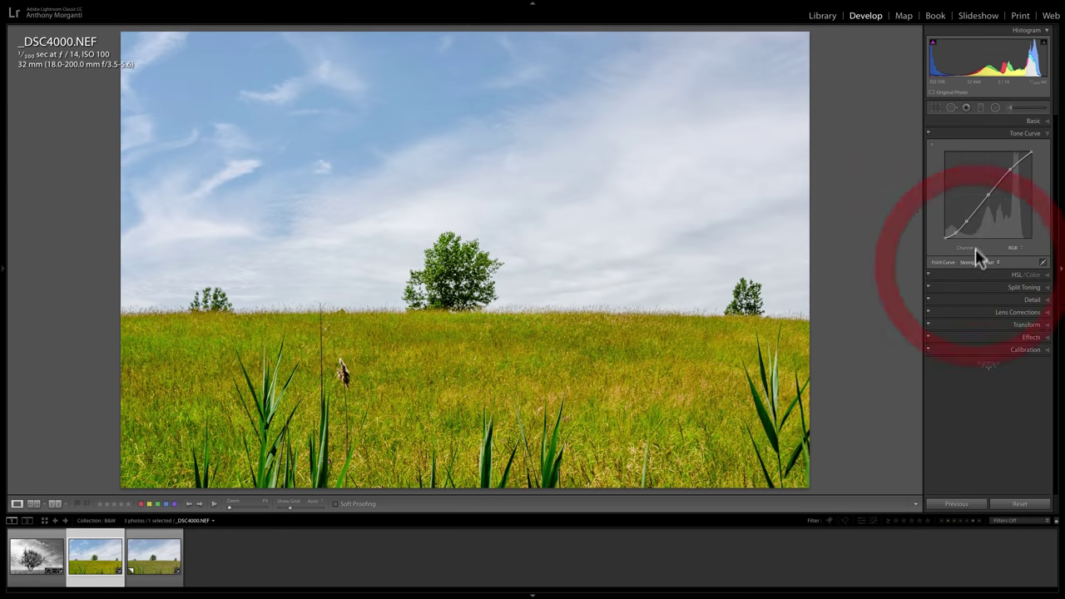
{"action": "left_click", "coordinate": [1037, 134]}
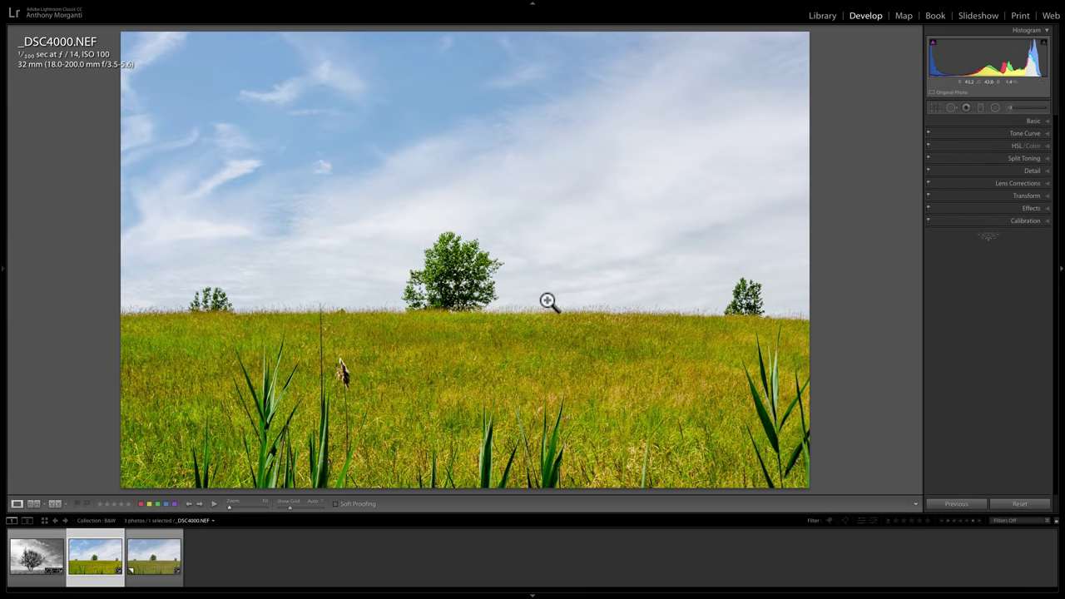
- Make Copy 1 black and white, lower Highlights to darken the sky, and add slight Dehaze
{"action": "left_click", "coordinate": [145, 573]}
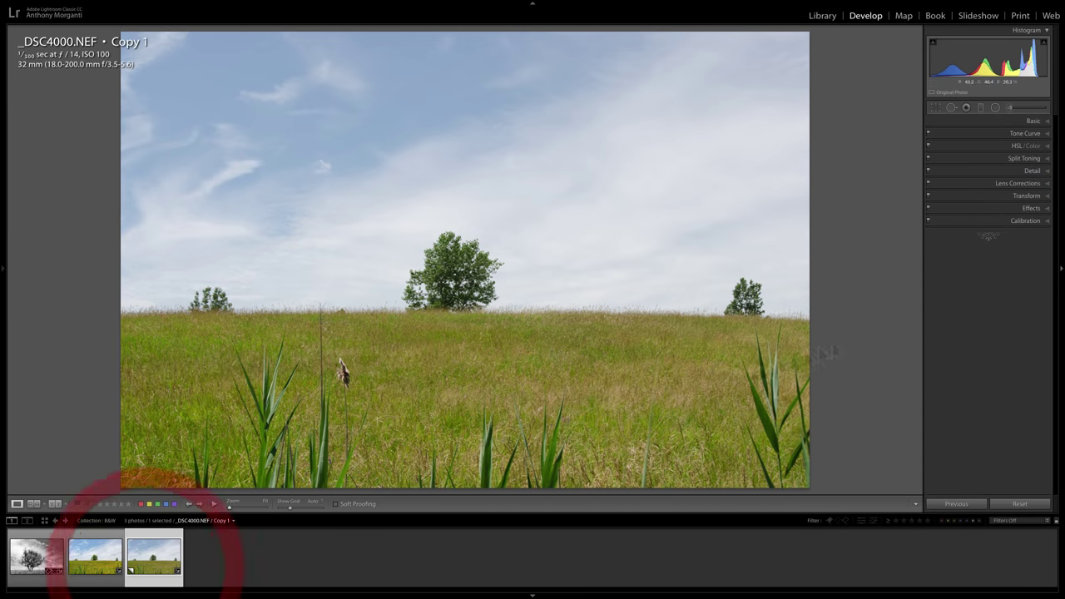
{"action": "left_click", "coordinate": [1041, 121]}
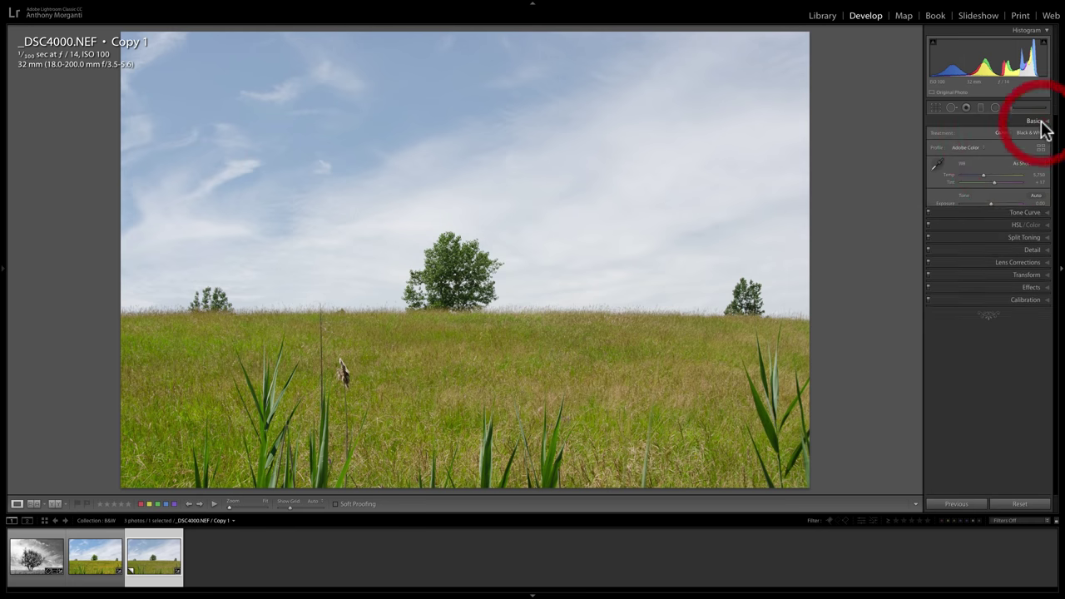
{"action": "left_click", "coordinate": [1035, 132]}
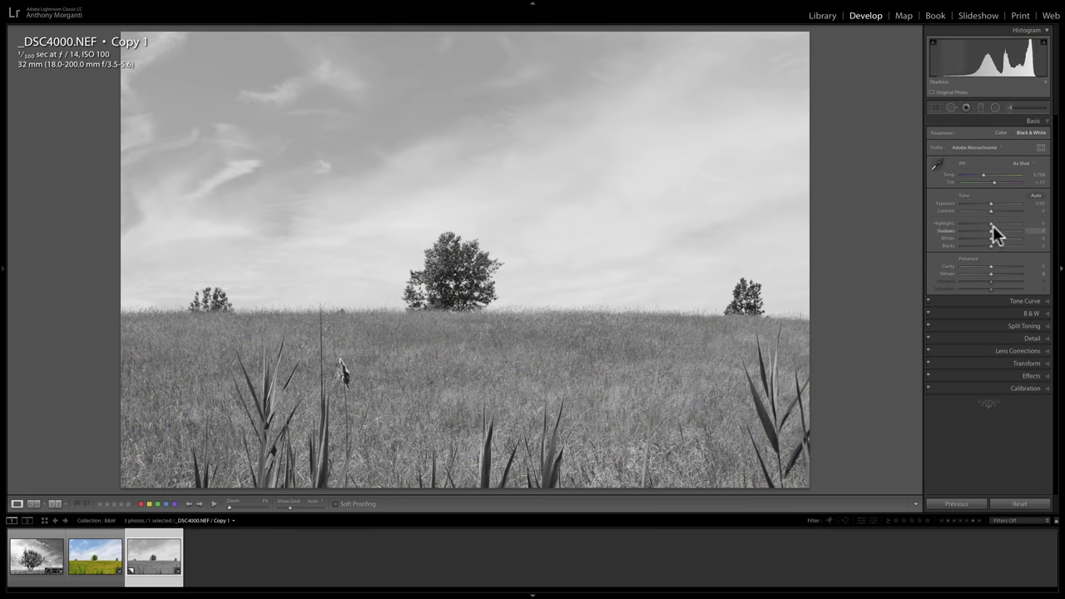
{"action": "left_click_drag", "start_coordinate": [991, 224], "coordinate": [1000, 270]}
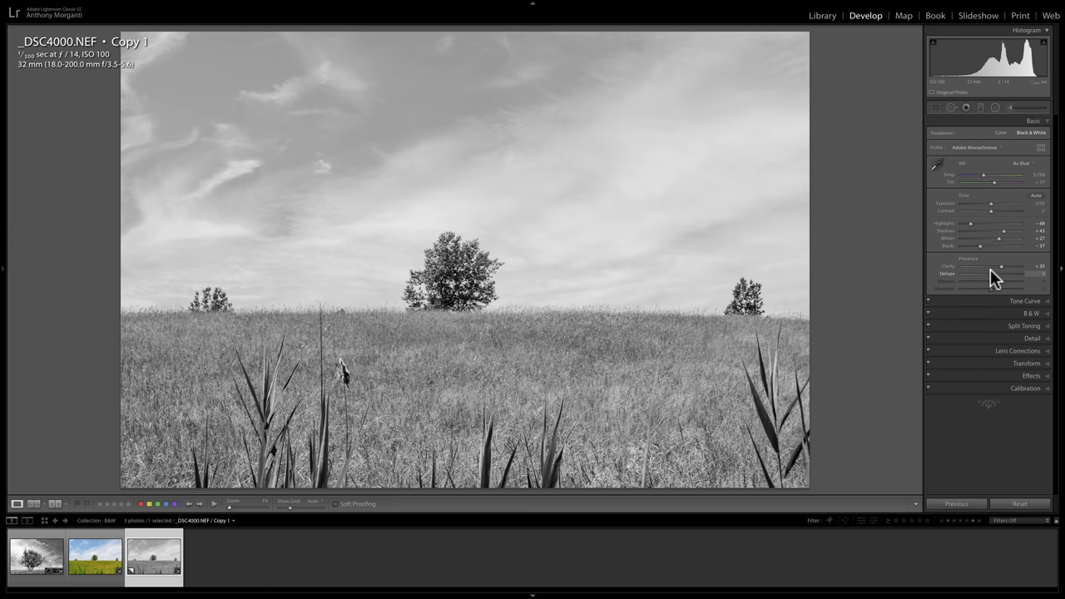
{"action": "left_click_drag", "start_coordinate": [991, 271], "coordinate": [996, 273]}
- Apply the Strong Contrast point curve to Copy 1
{"action": "left_click", "coordinate": [1012, 295]}
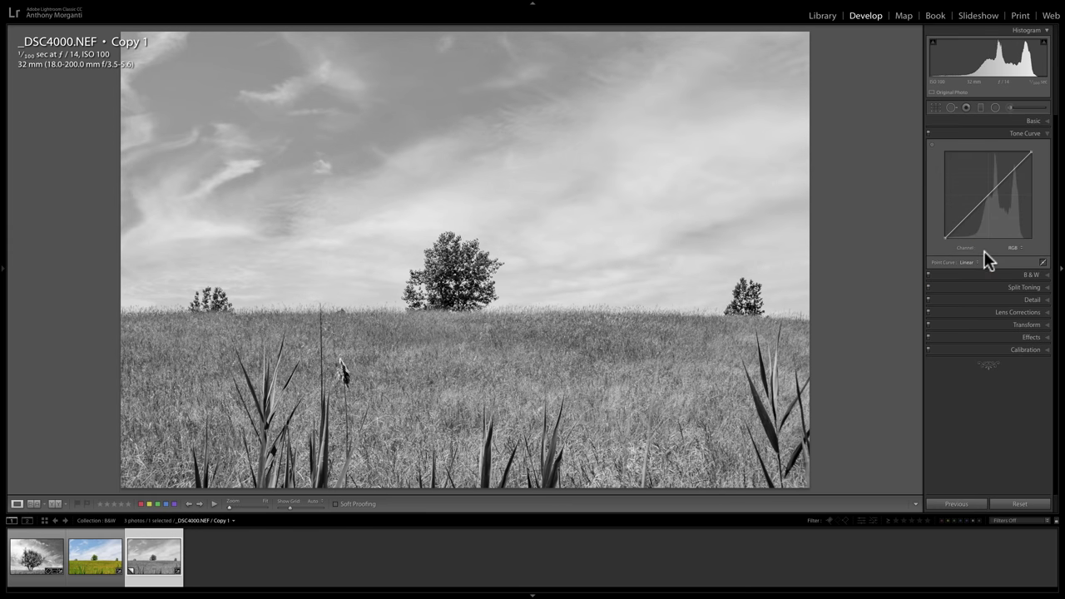
{"action": "left_click", "coordinate": [974, 257]}
{"action": "left_click", "coordinate": [975, 265]}
{"action": "left_click", "coordinate": [974, 264]}
{"action": "left_click", "coordinate": [975, 272]}
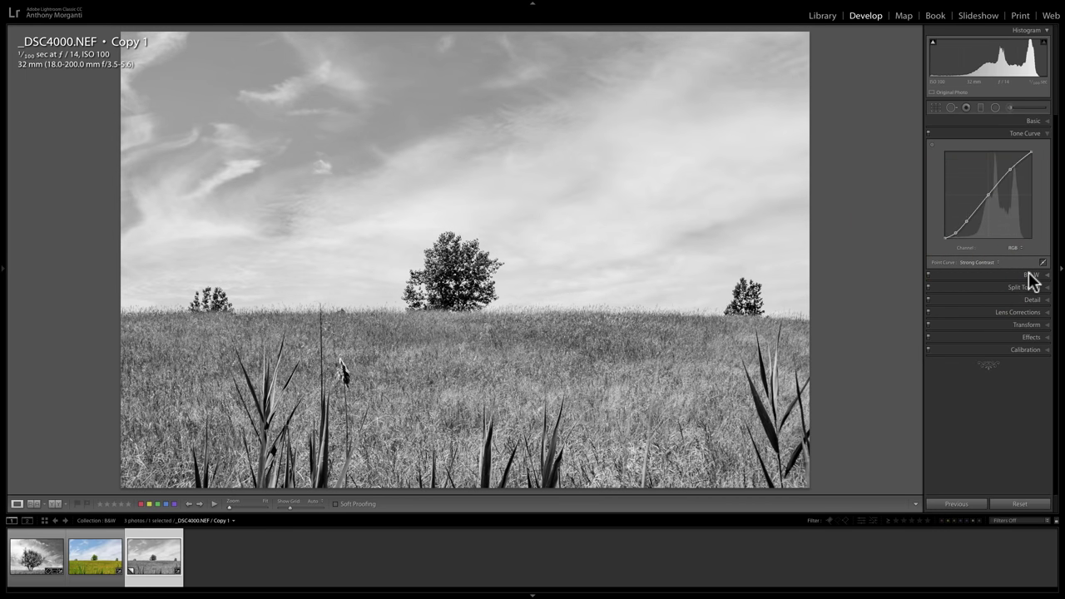
- In Copy 1's B&W mix, darken Blue to -29 to deepen the sky
{"action": "left_click", "coordinate": [1025, 275]}
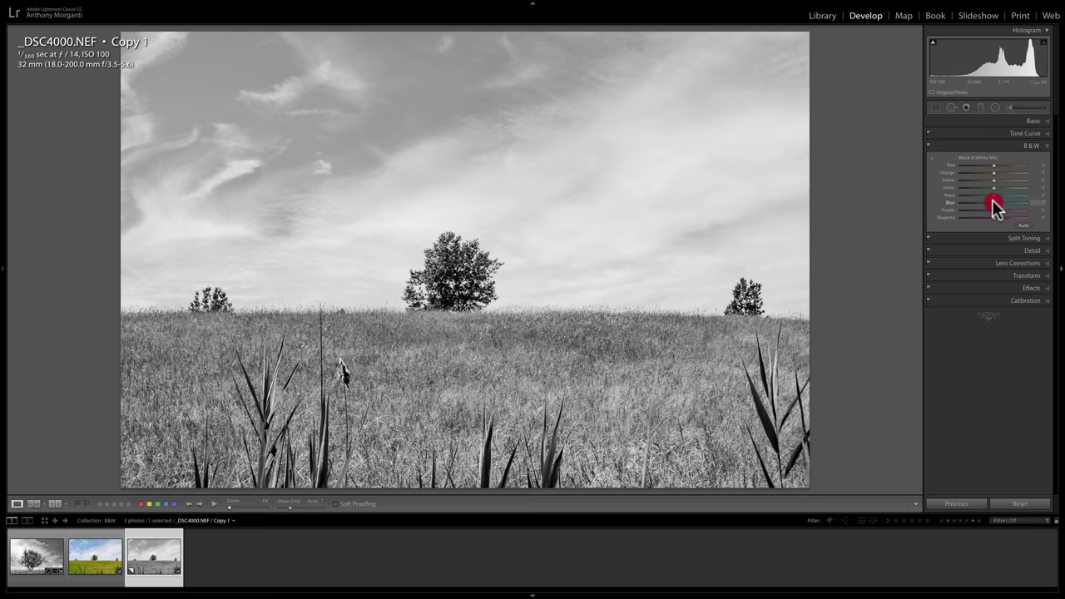
{"action": "mouse_move", "coordinate": [992, 200]}
{"action": "left_mouse_down"}
{"action": "mouse_move", "coordinate": [982, 199]}
{"action": "mouse_move", "coordinate": [1001, 180]}
{"action": "mouse_move", "coordinate": [986, 187]}
{"action": "left_mouse_up"}
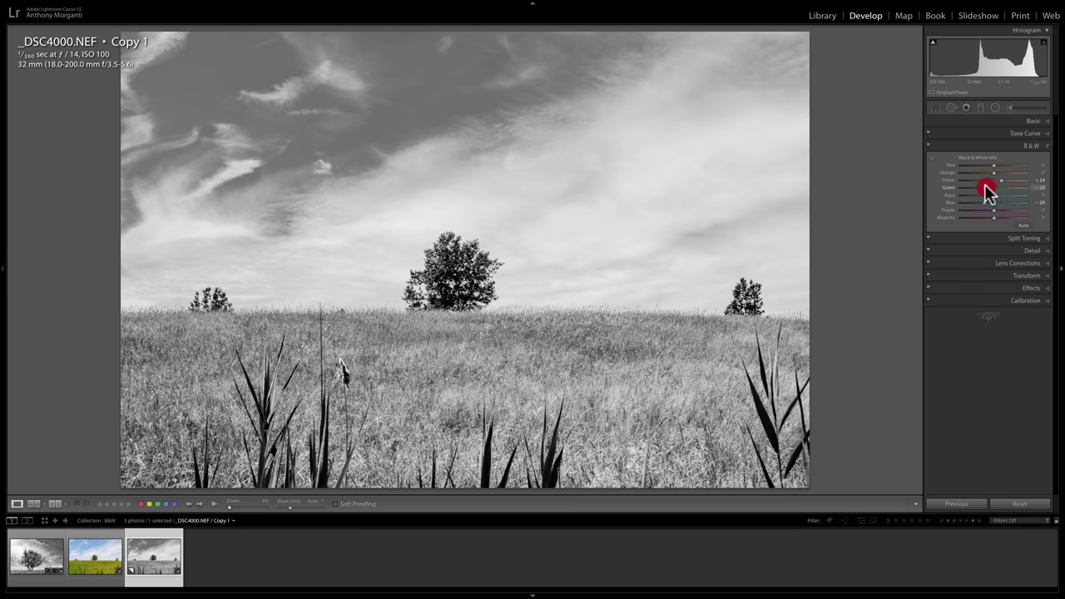
{"action": "left_click", "coordinate": [1030, 146]}
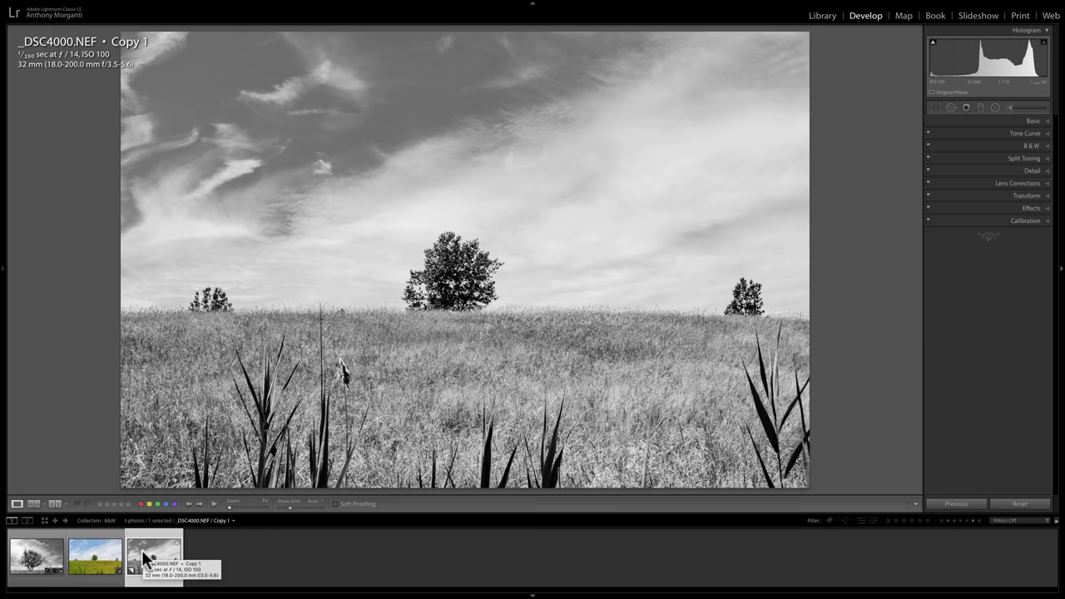
- Alternate between the colour original and the B&W Copy 1, ending on the colour _DSC4000.NEF
{"action": "left_click", "coordinate": [106, 550]}
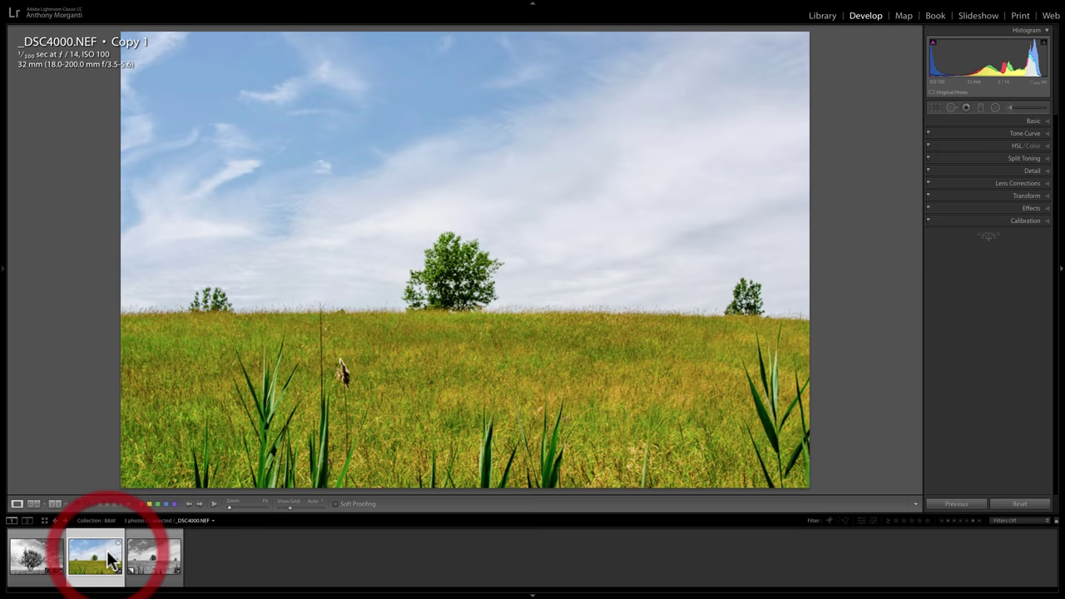
{"action": "left_click", "coordinate": [158, 565]}
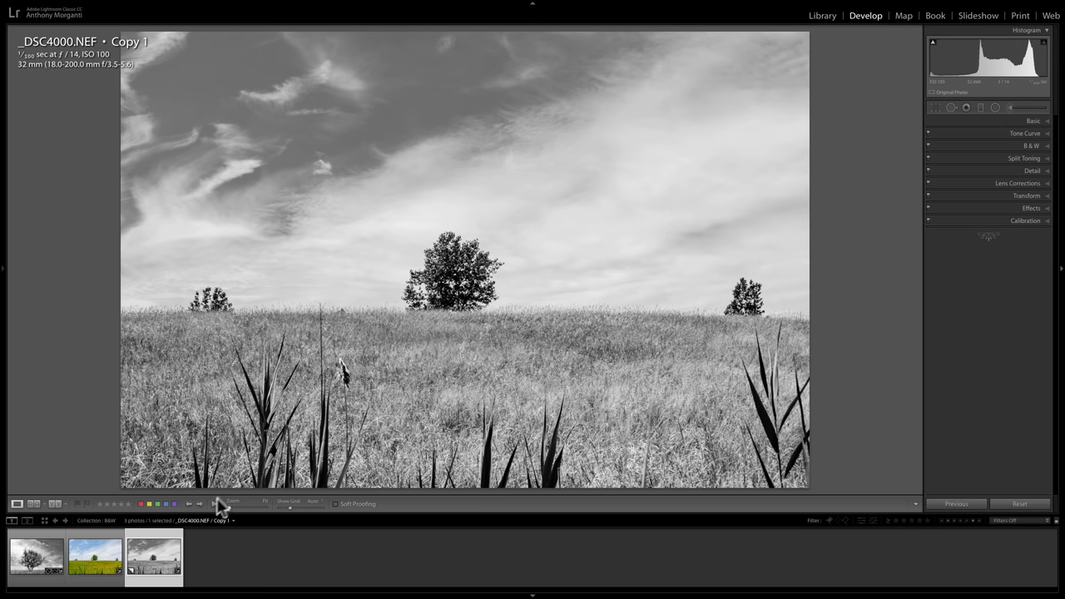
{"action": "left_click", "coordinate": [104, 554]}
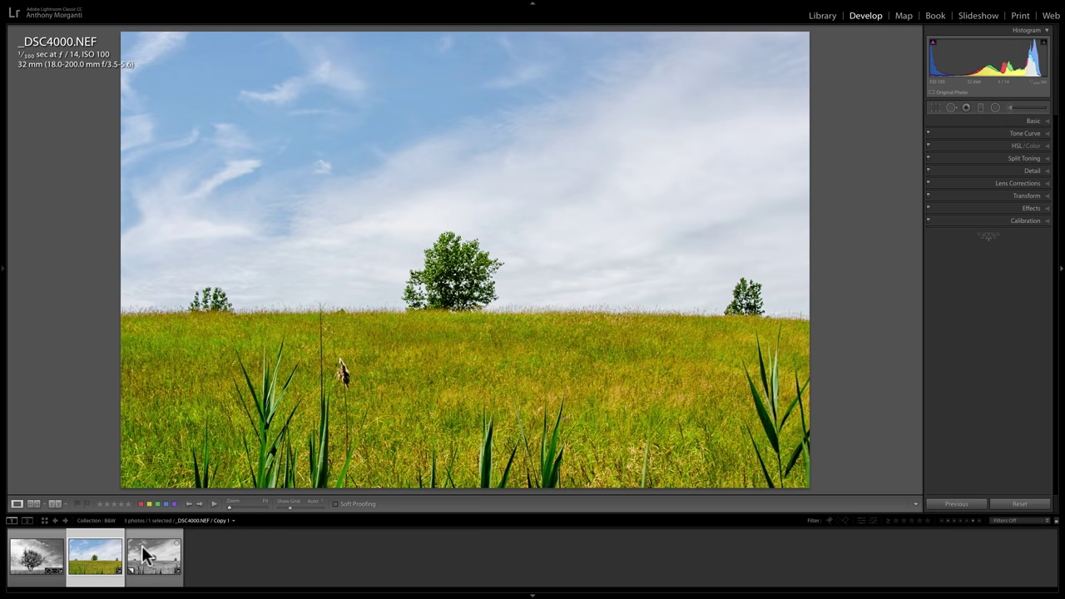